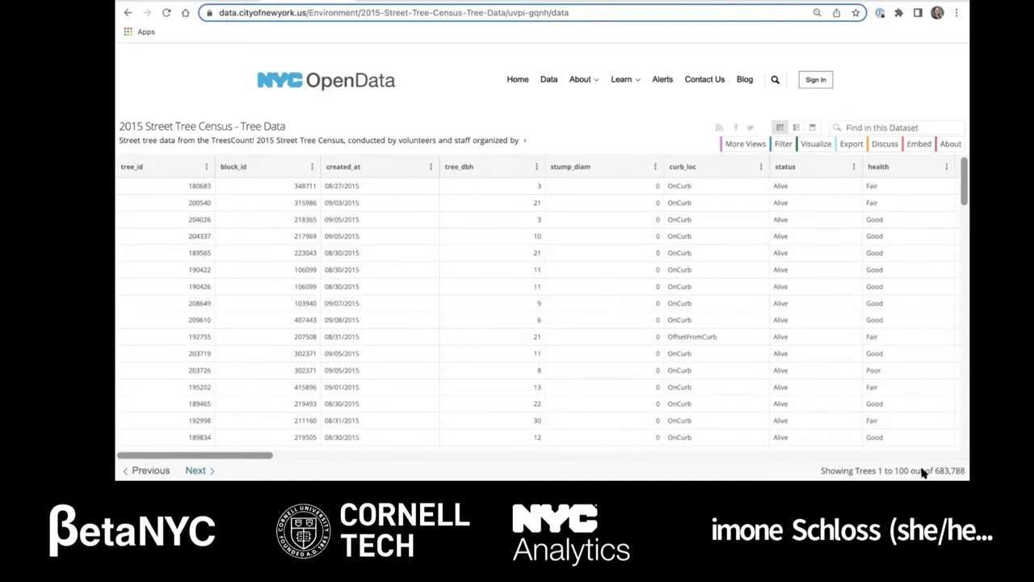
Return to slide 11, showing Citywide Payroll Data as not private or confidential
key(alt+Tab)
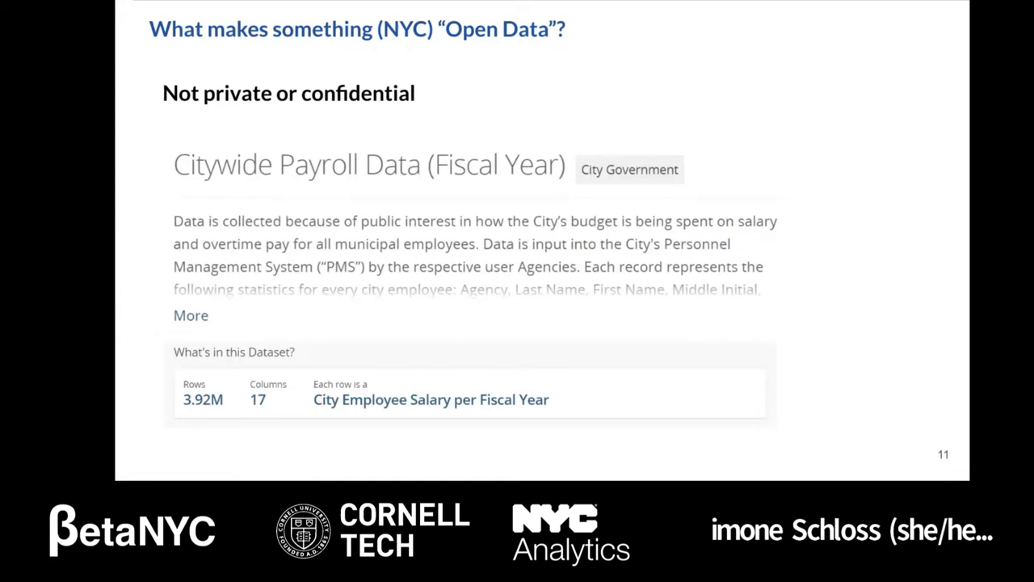
Advance through slides 12 and 13, then switch to the live opendata.cityofnewyork.us homepage
key(Right)
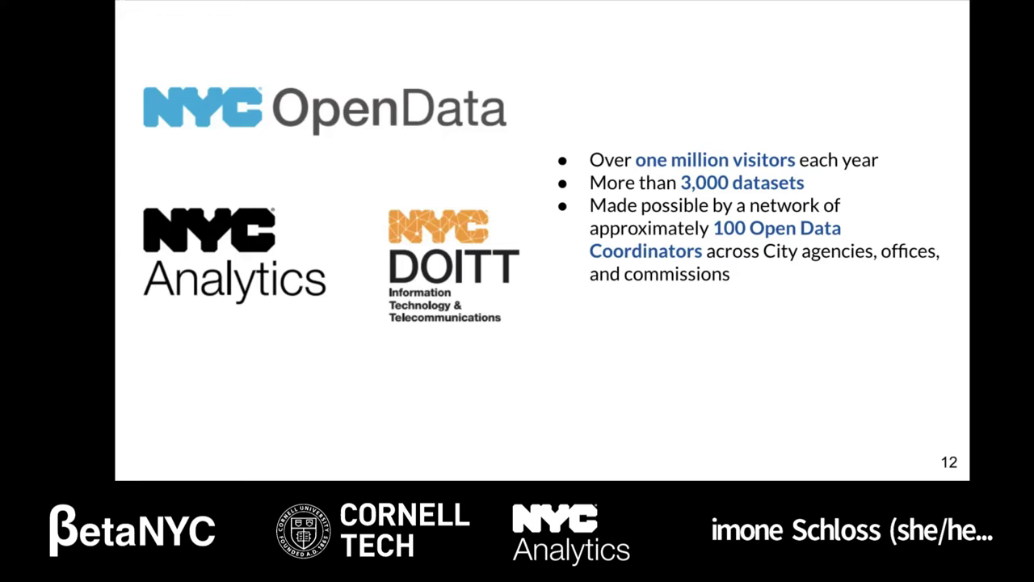
key(Right)
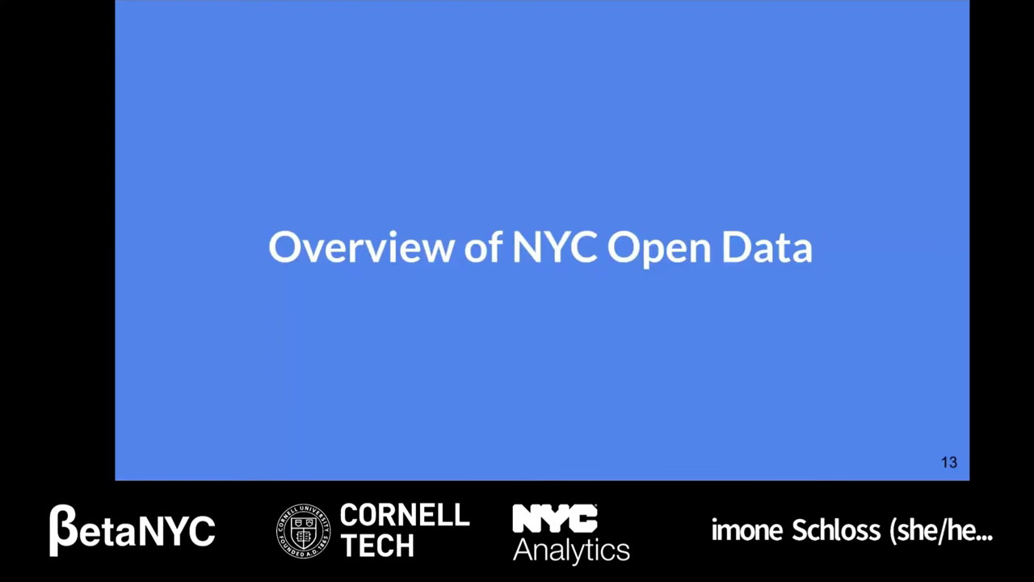
key(alt+Tab)
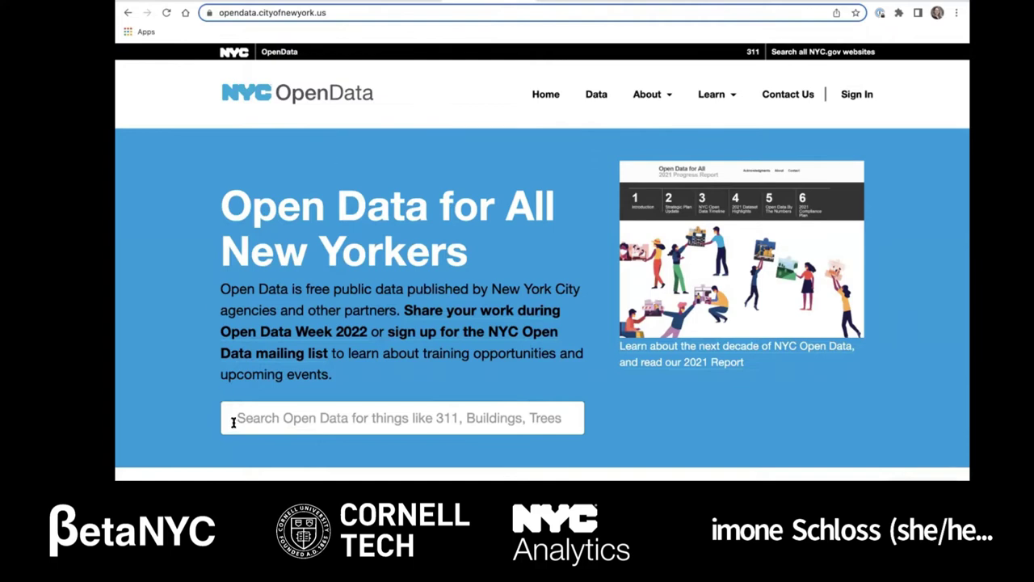
Open the Data page, browse its categories and agencies, and focus the dataset search box
click(595, 95)
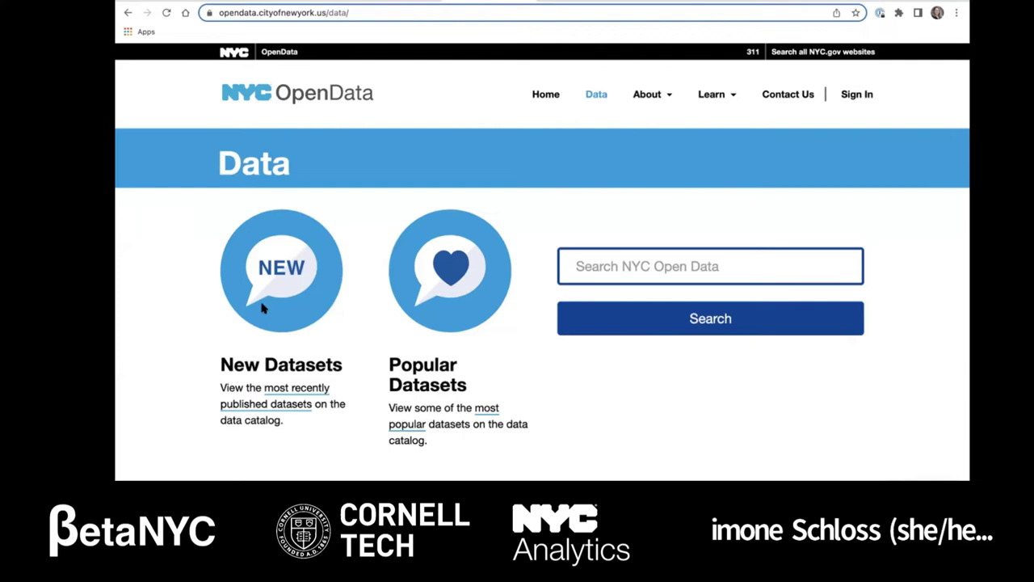
scroll(417, 298, down, 4)
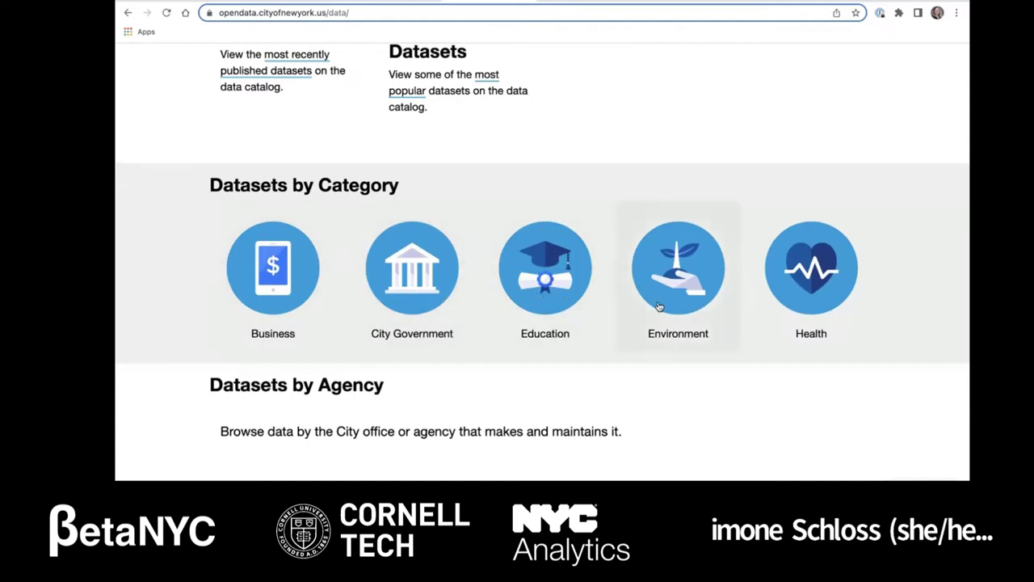
scroll(709, 302, down, 4)
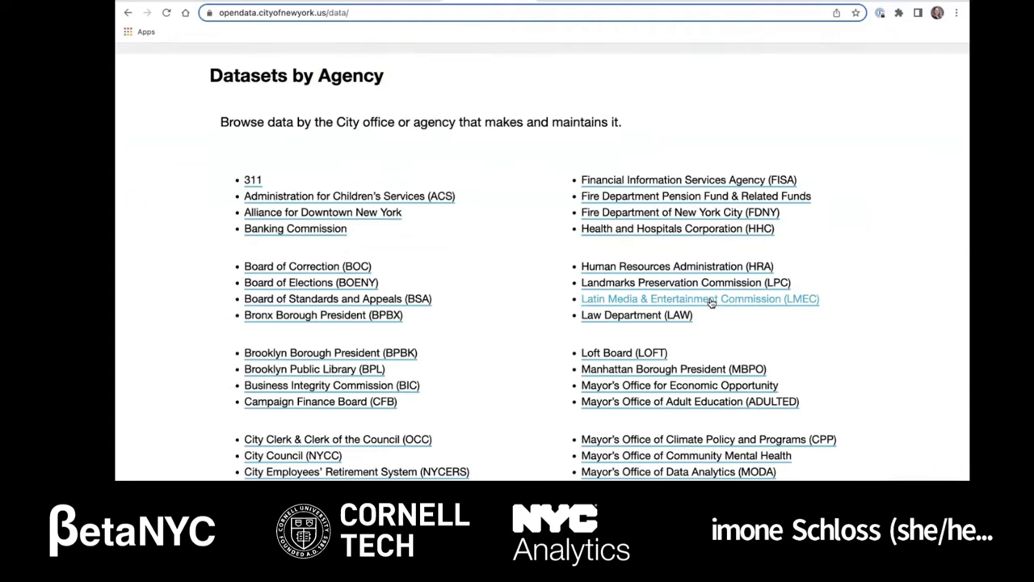
scroll(646, 283, up, 4)
click(588, 266)
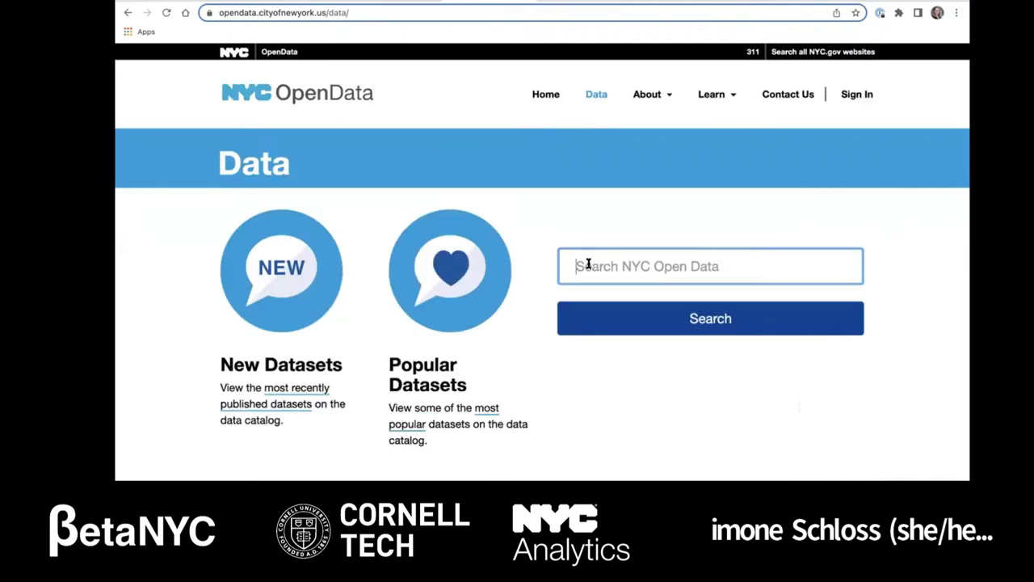
Search the catalog for '311', returning 47 results
text(311)
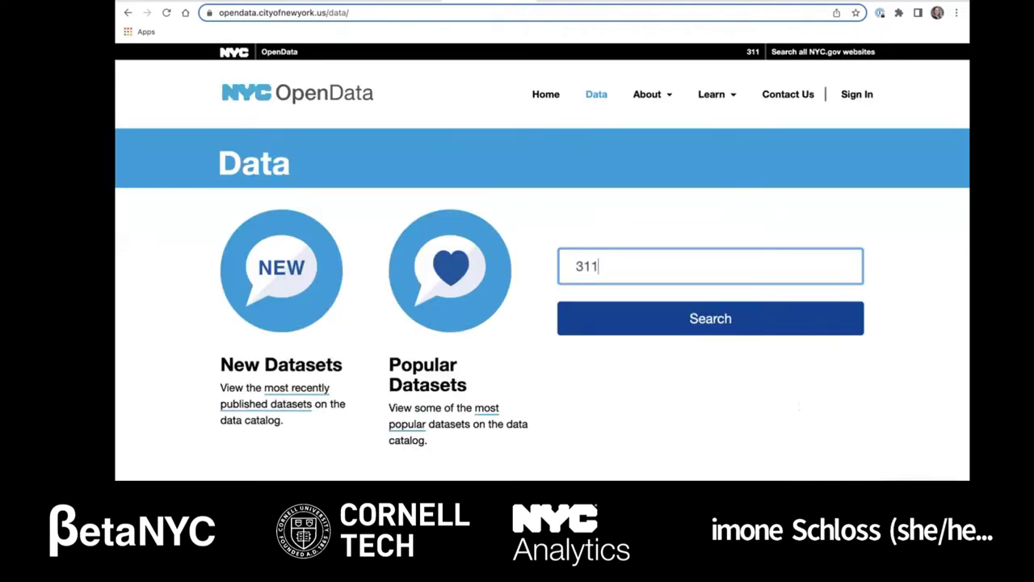
key(Return)
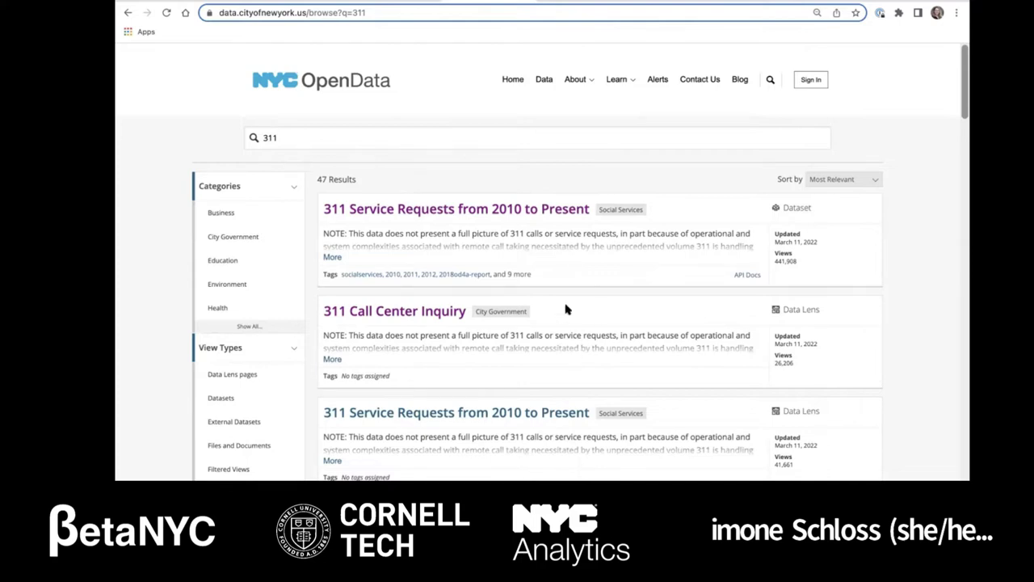
Open '311 Service Requests from 2010 to Present' and scroll to About this Dataset
click(466, 212)
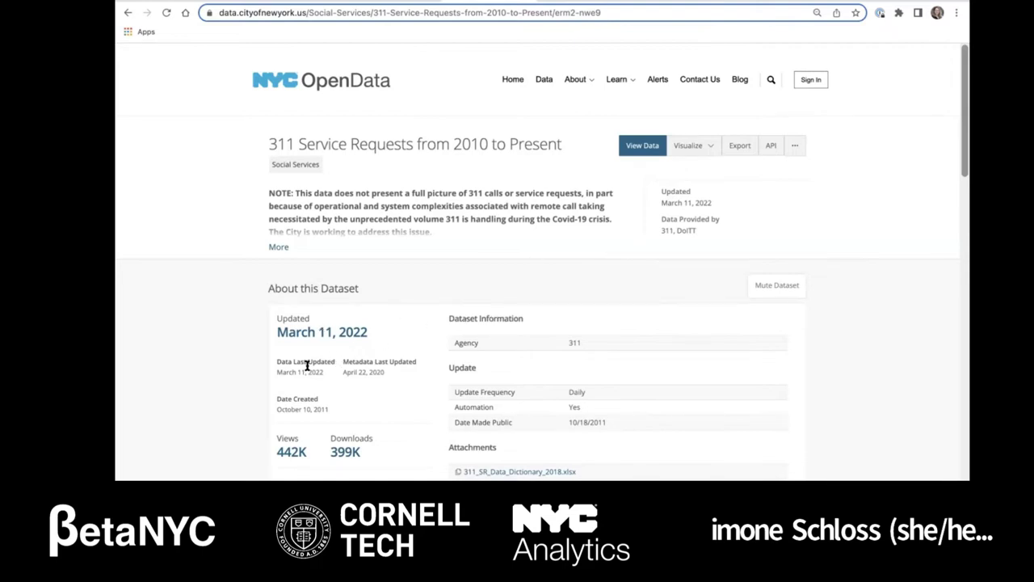
scroll(295, 456, down, 1)
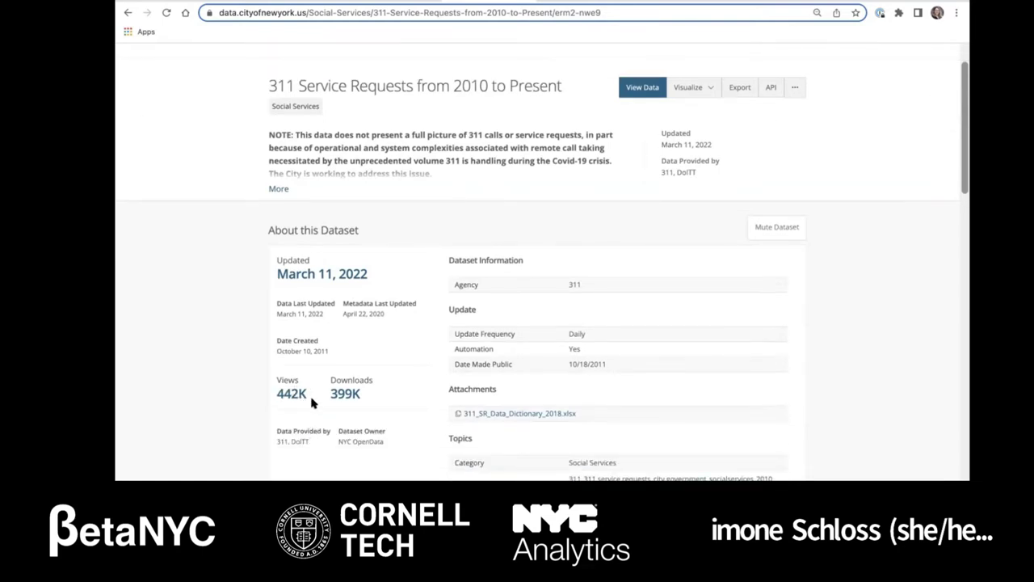
scroll(299, 428, down, 2)
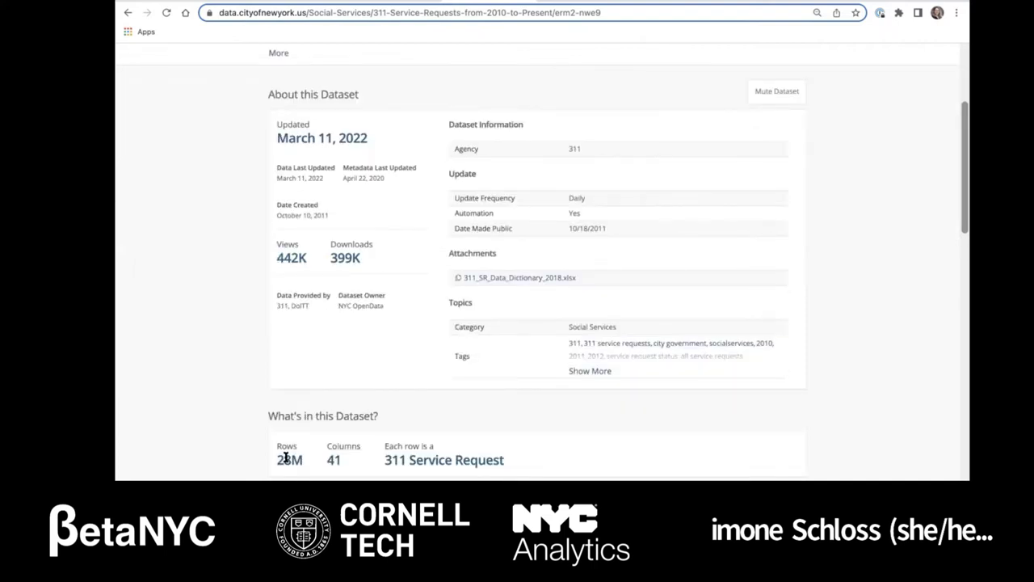
click(512, 278)
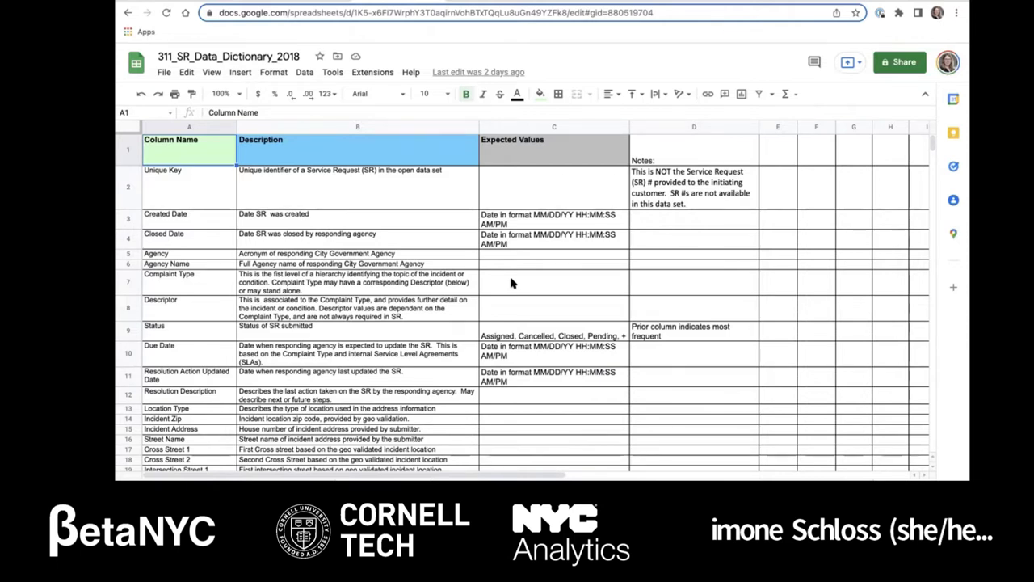
key(ctrl+shift+Tab)
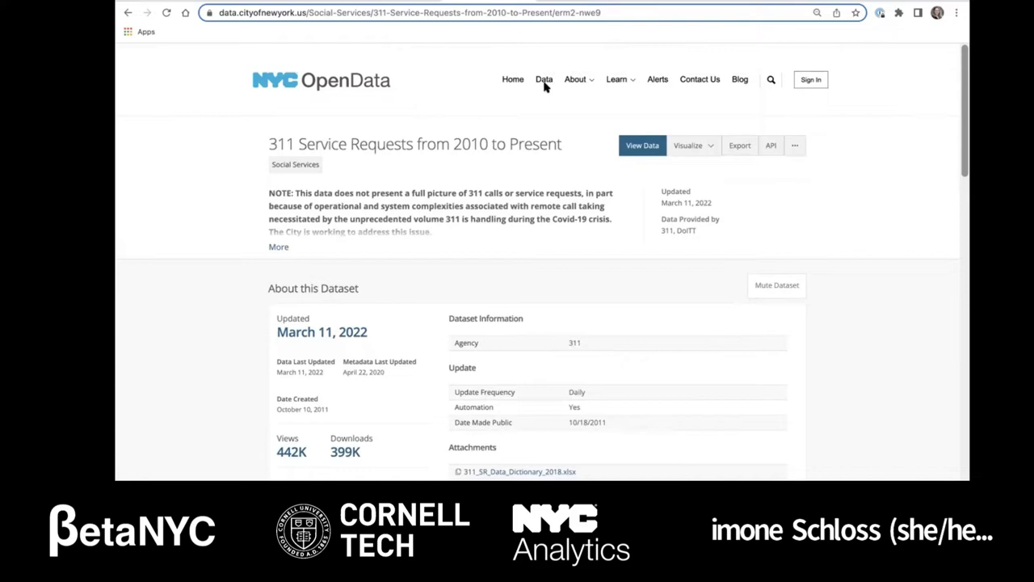
Open the 311 Service Requests records in the grid view with the Filter panel
click(634, 149)
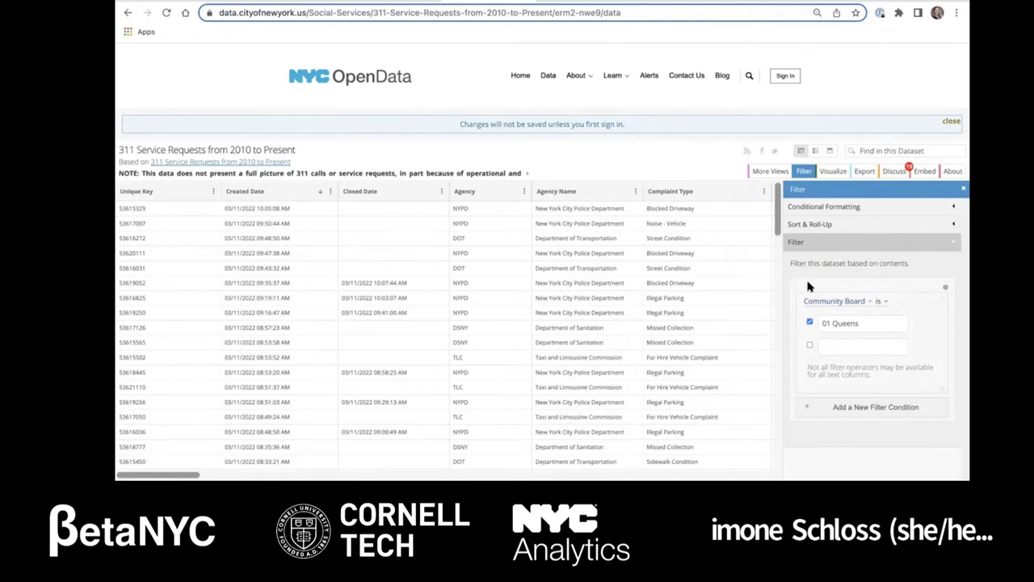
Filter Community Board to 01 Queens and review the Community Board and Created Date operator choices
click(809, 288)
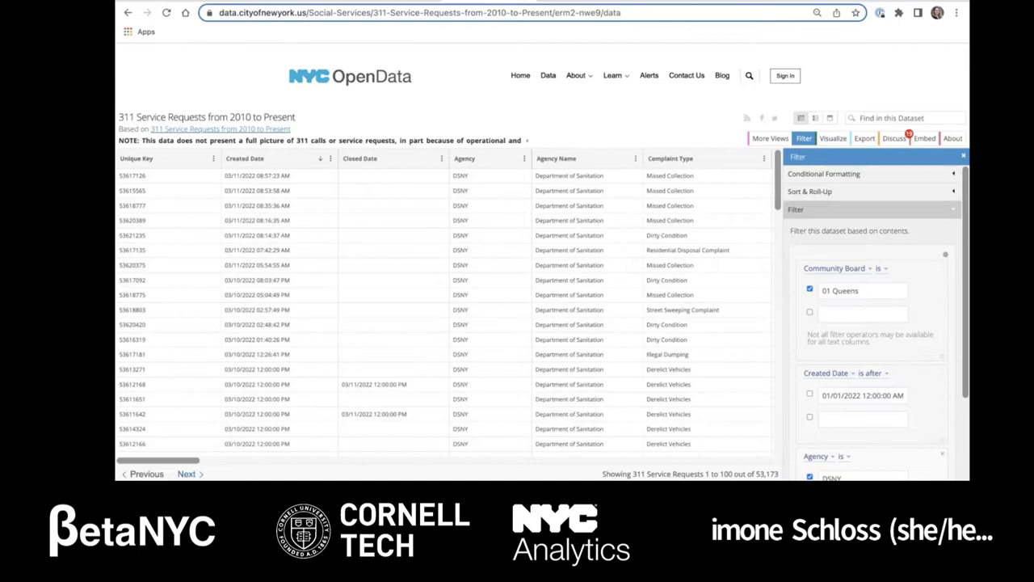
click(880, 268)
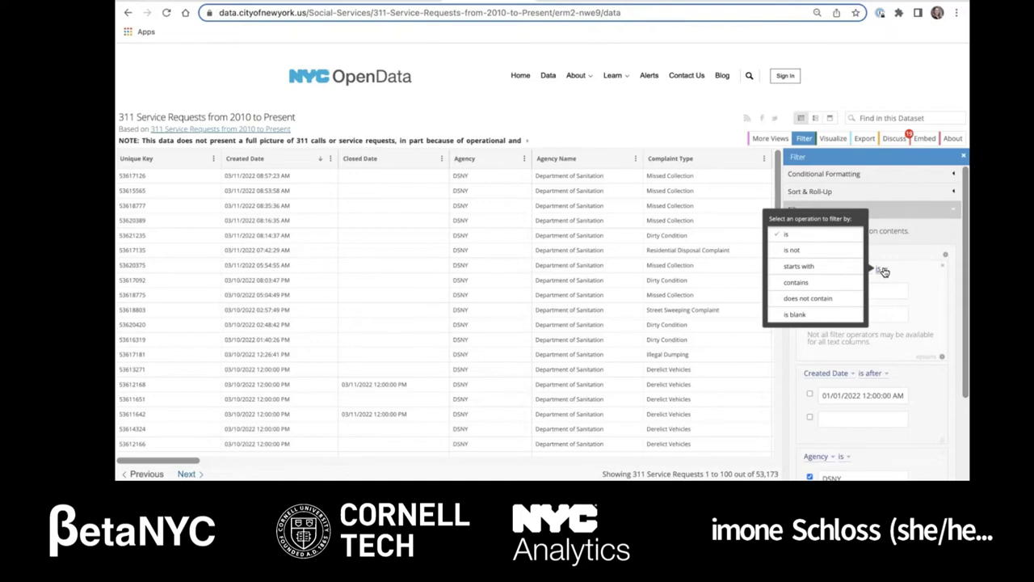
click(872, 315)
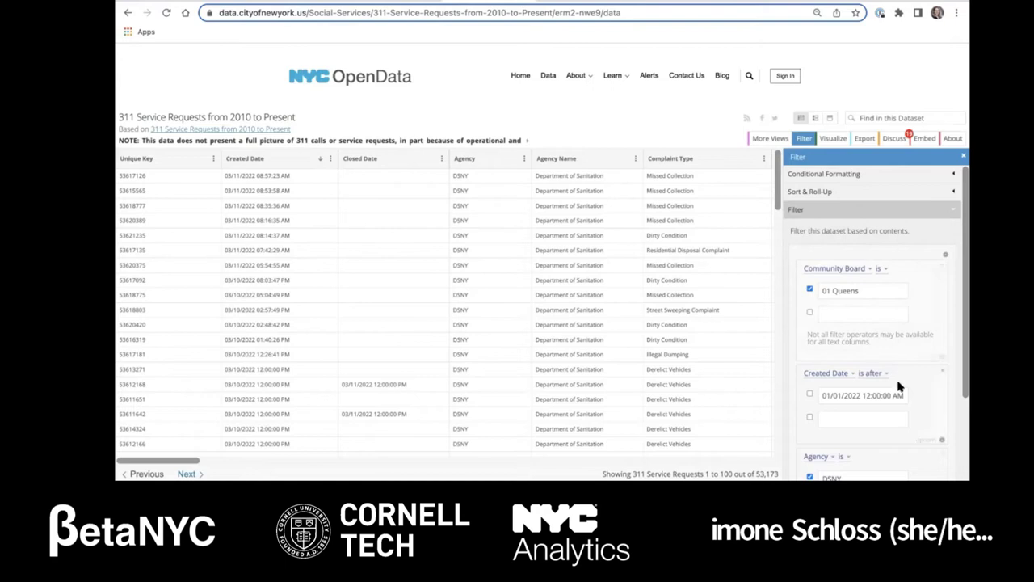
click(872, 373)
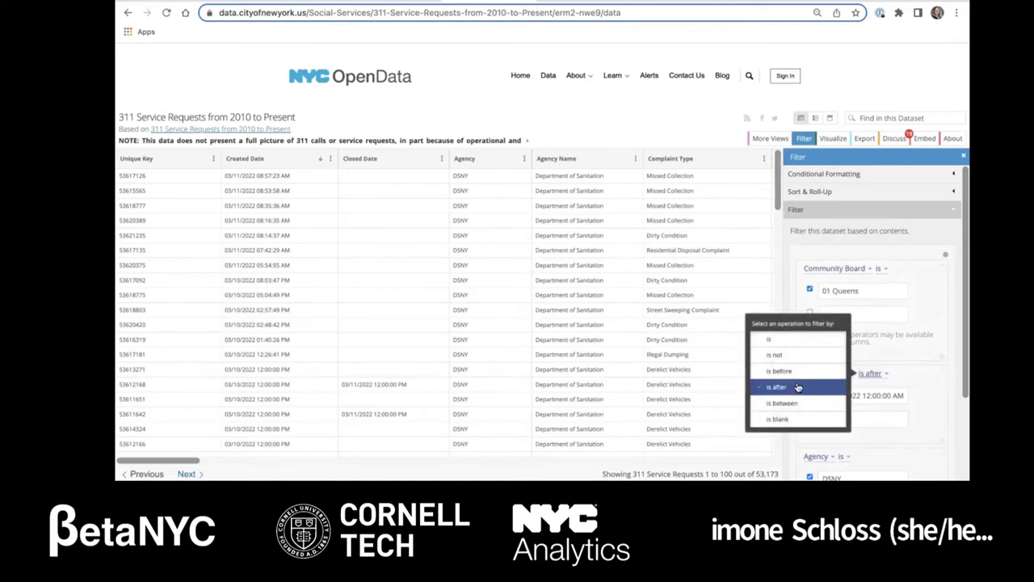
click(884, 269)
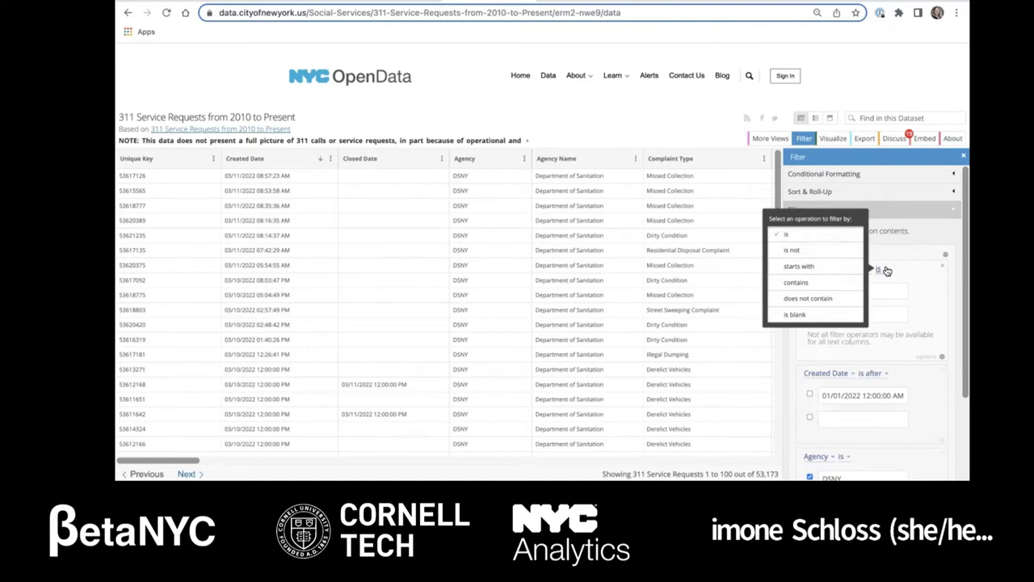
click(886, 271)
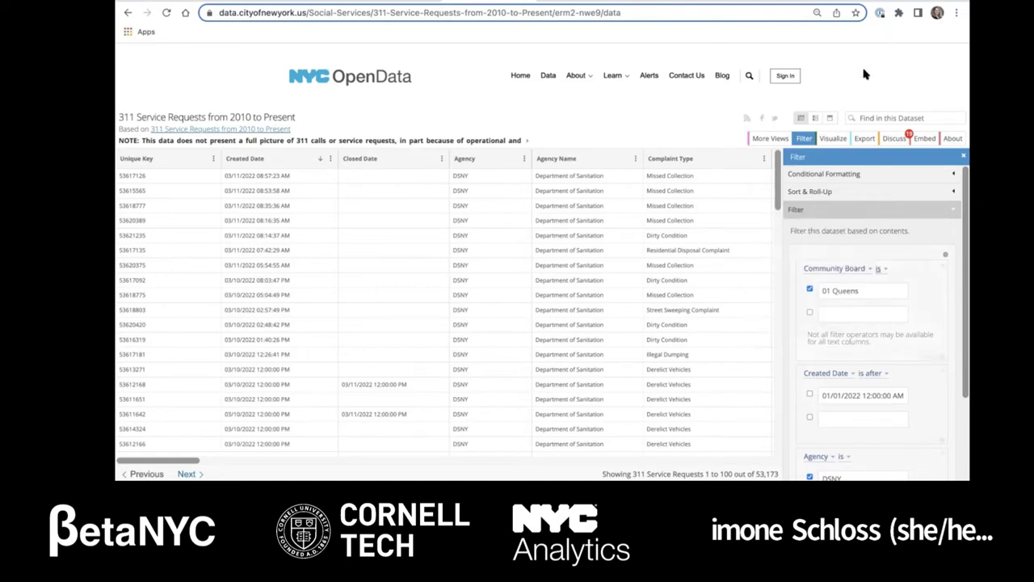
Show the Export download formats for the filtered 311 data
click(863, 139)
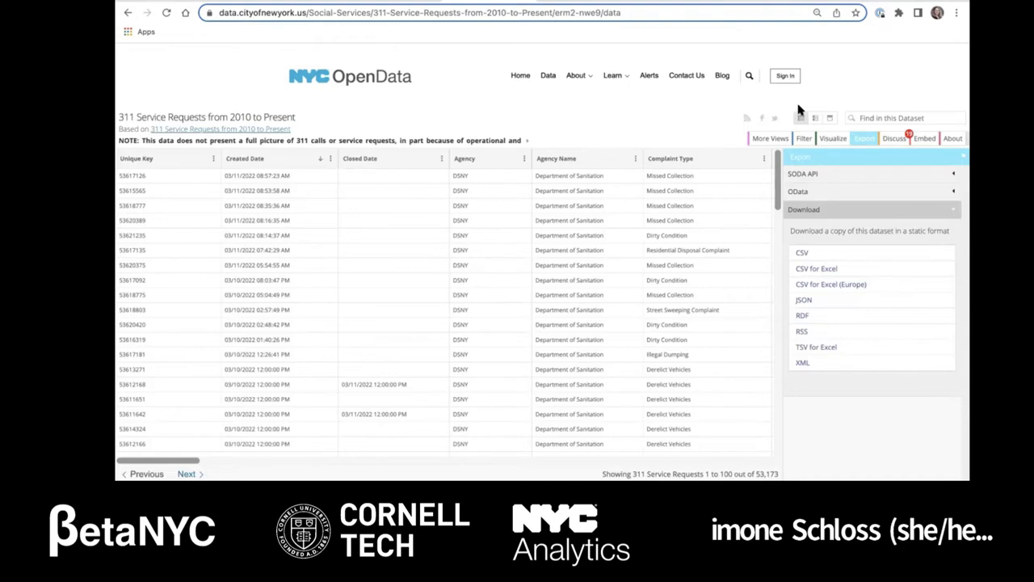
Bring up the visualization options for the dataset
click(834, 138)
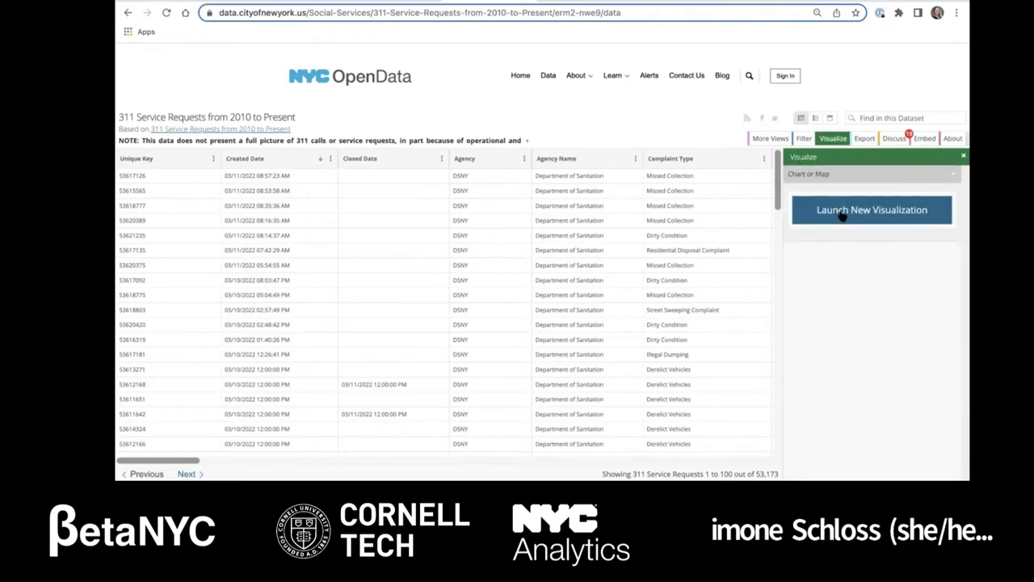
Launch a new visualization without signing in and open the Dimension column list
click(841, 212)
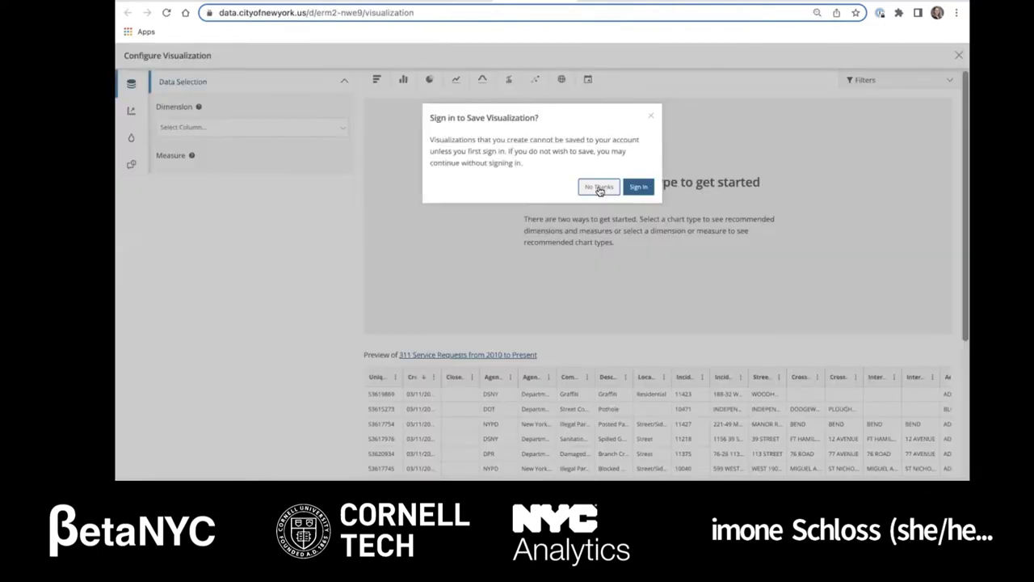
click(598, 187)
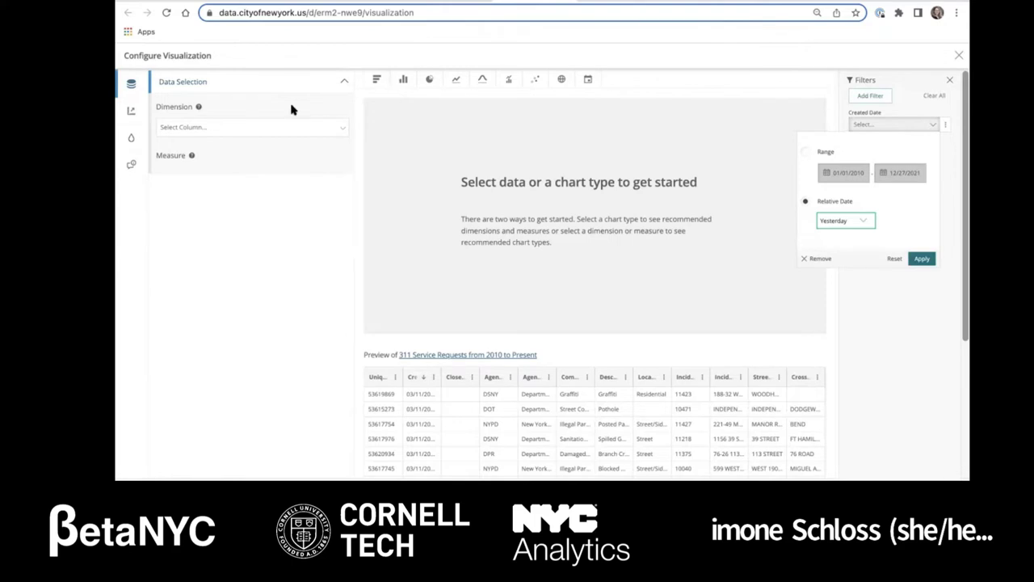
click(336, 128)
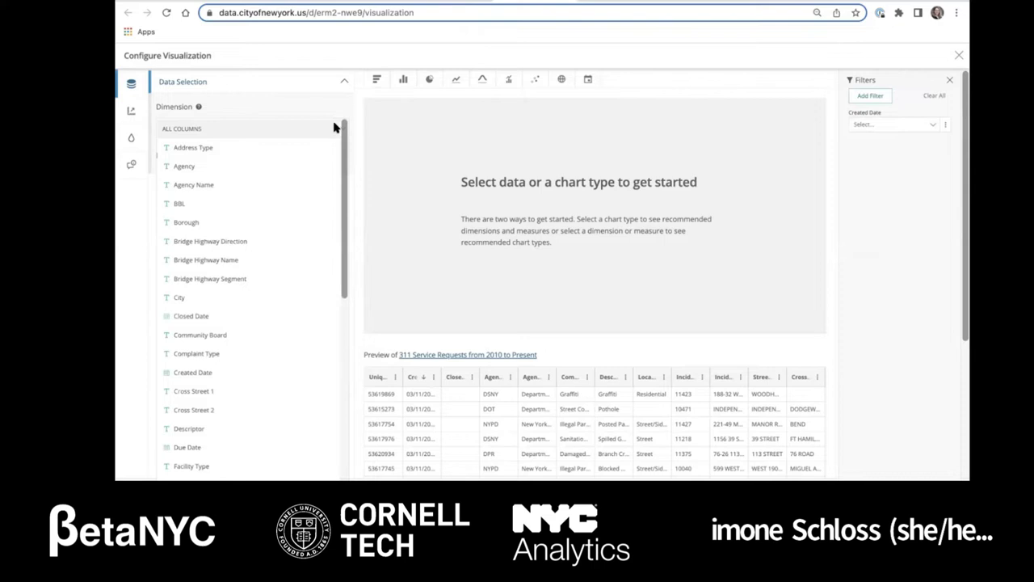
Chart requests by Borough as a pie chart, then as a bar chart
click(190, 222)
click(430, 79)
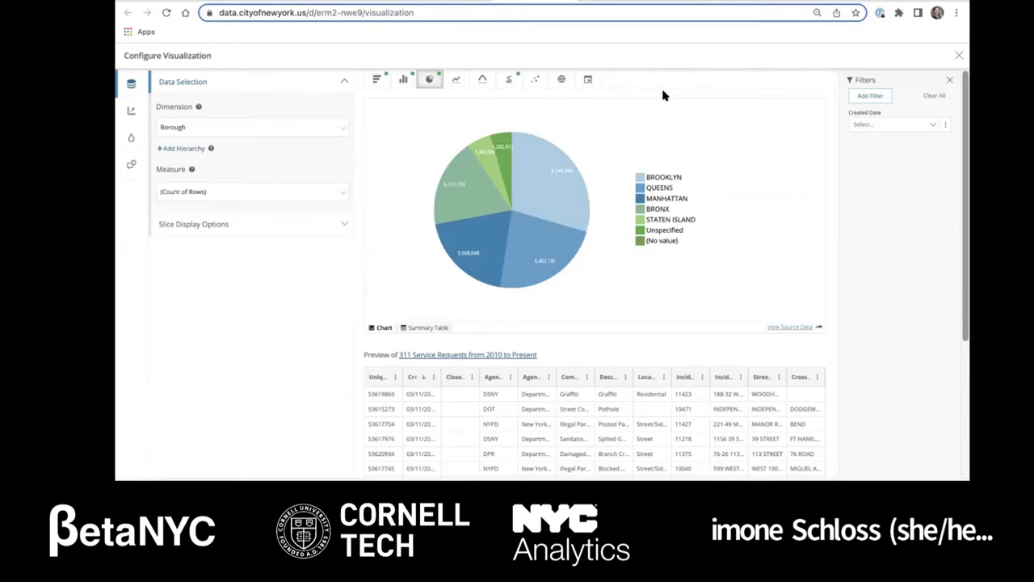
mouse_move(504, 159)
click(376, 80)
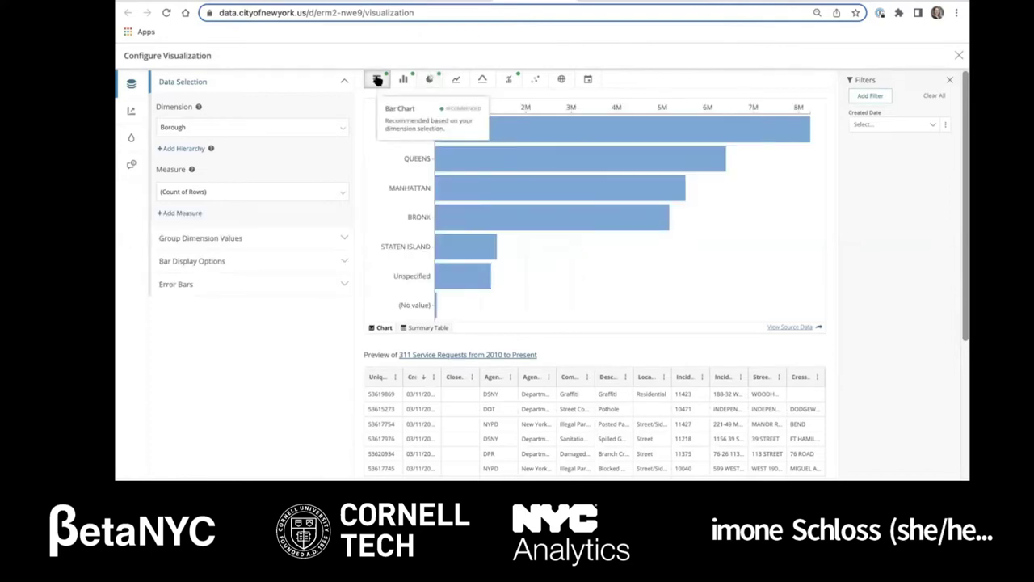
Switch the chart dimension to Complaint Type, then return to the slideshow at slide 13
click(339, 131)
click(198, 353)
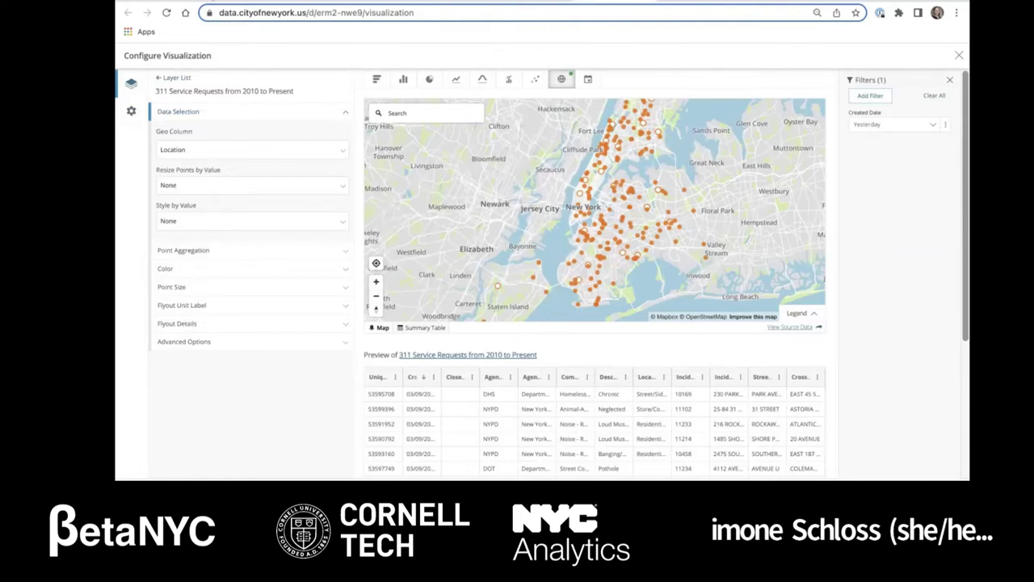
key(ctrl+Tab)
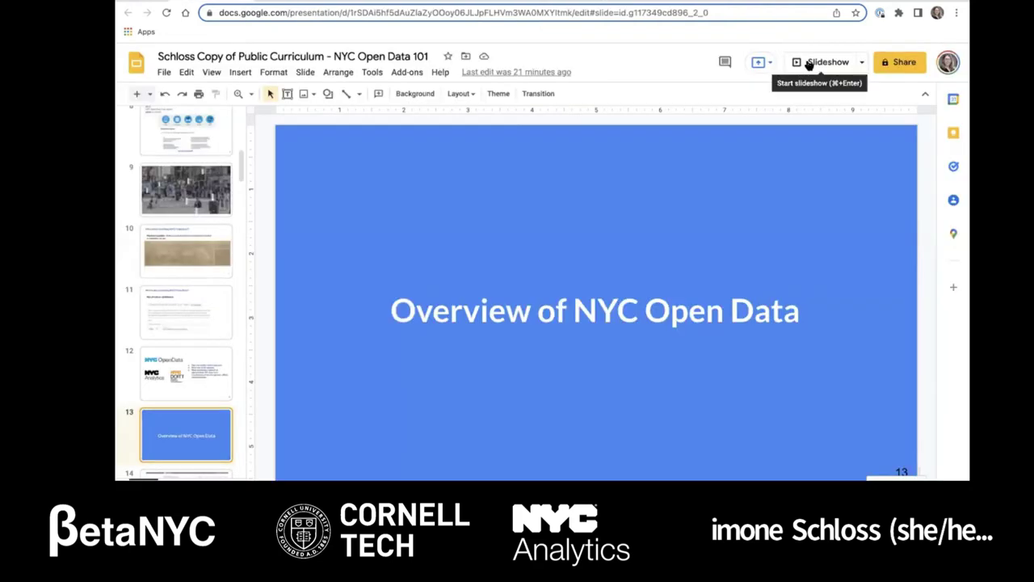
Start the slideshow and open Context Explorer NYC from the NYC Open Data Project Gallery
click(814, 65)
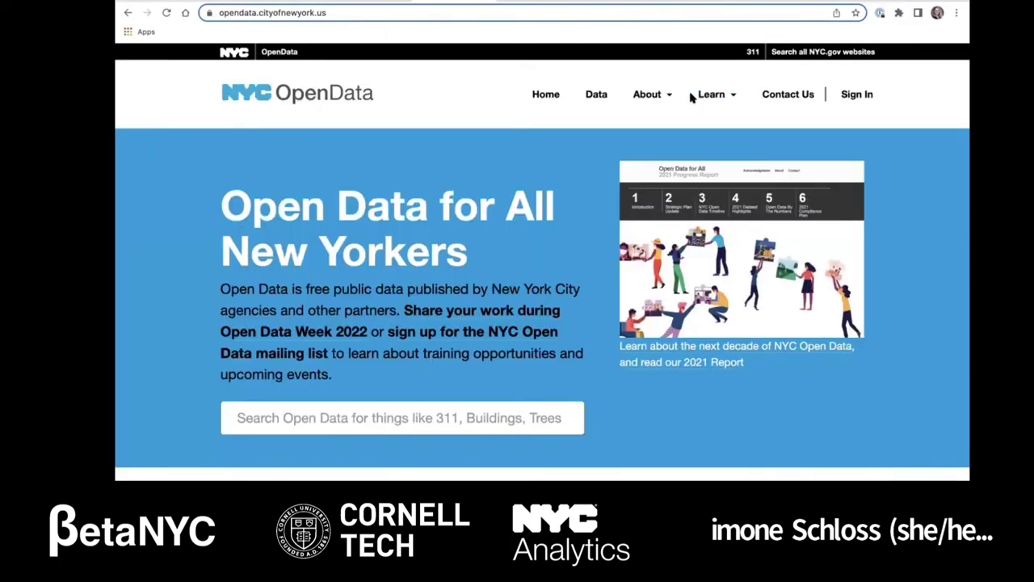
click(722, 96)
scroll(636, 321, down, 3)
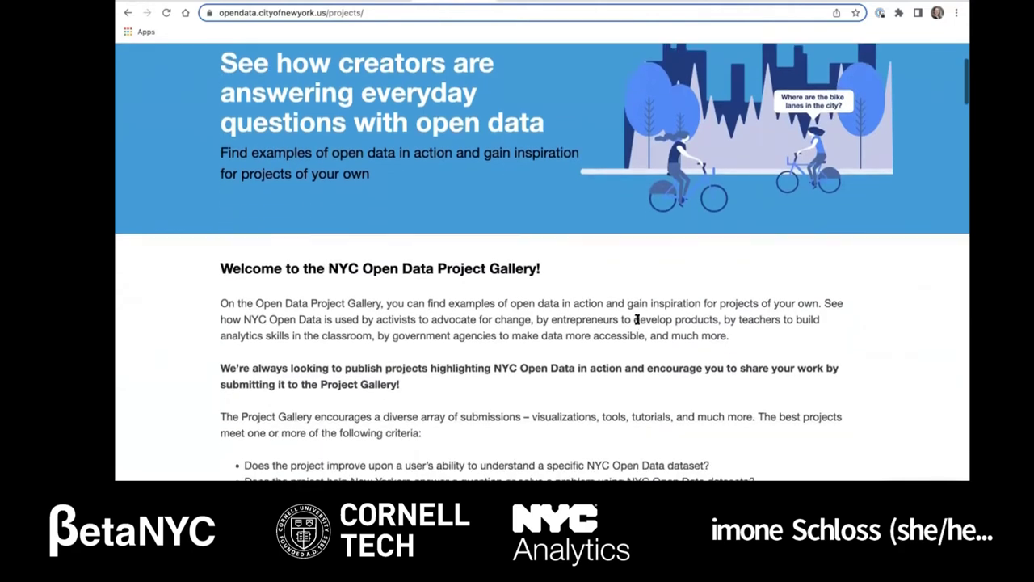
scroll(636, 320, down, 5)
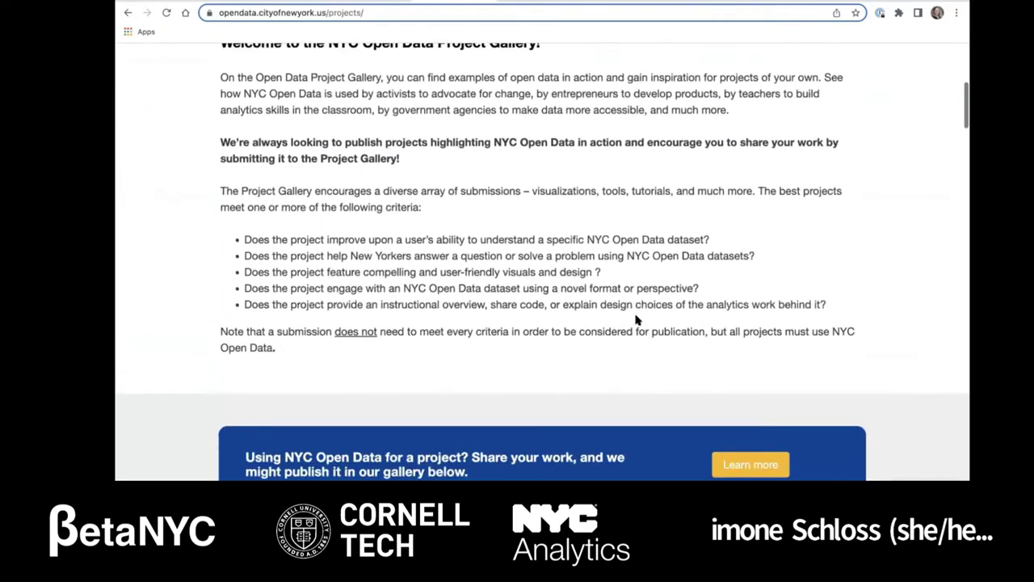
scroll(636, 320, down, 4)
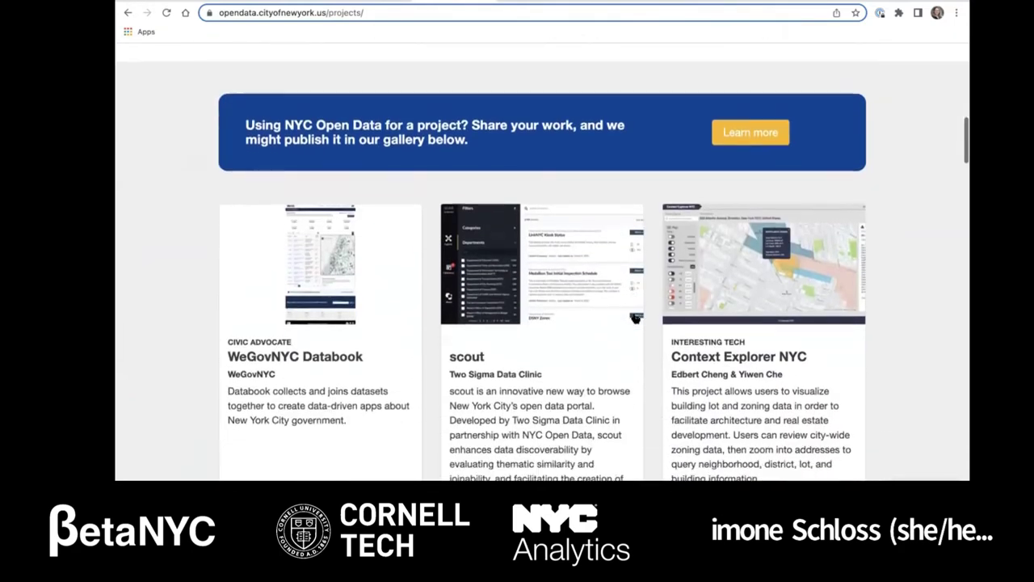
scroll(636, 319, down, 1)
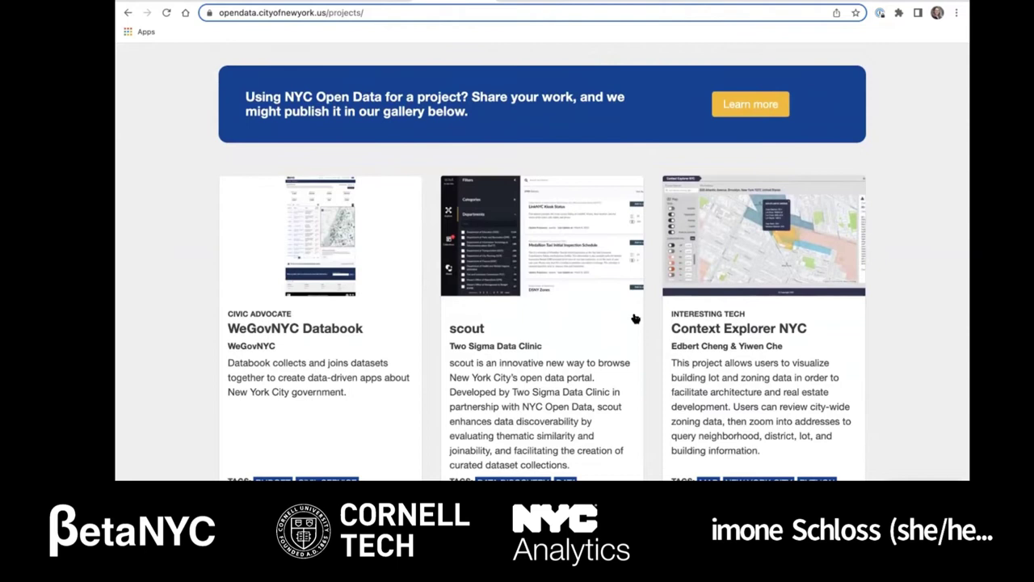
scroll(635, 318, down, 1)
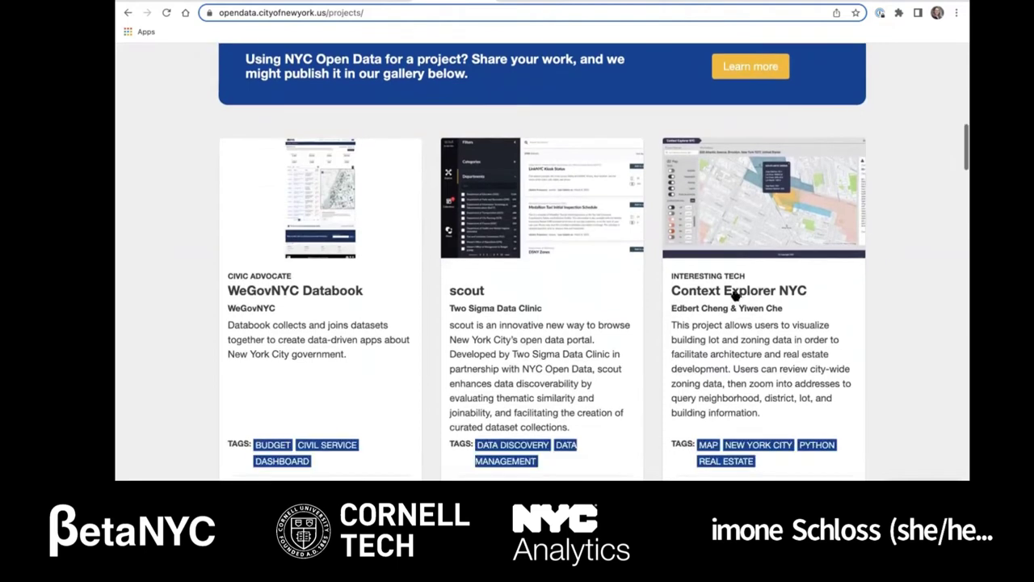
click(736, 296)
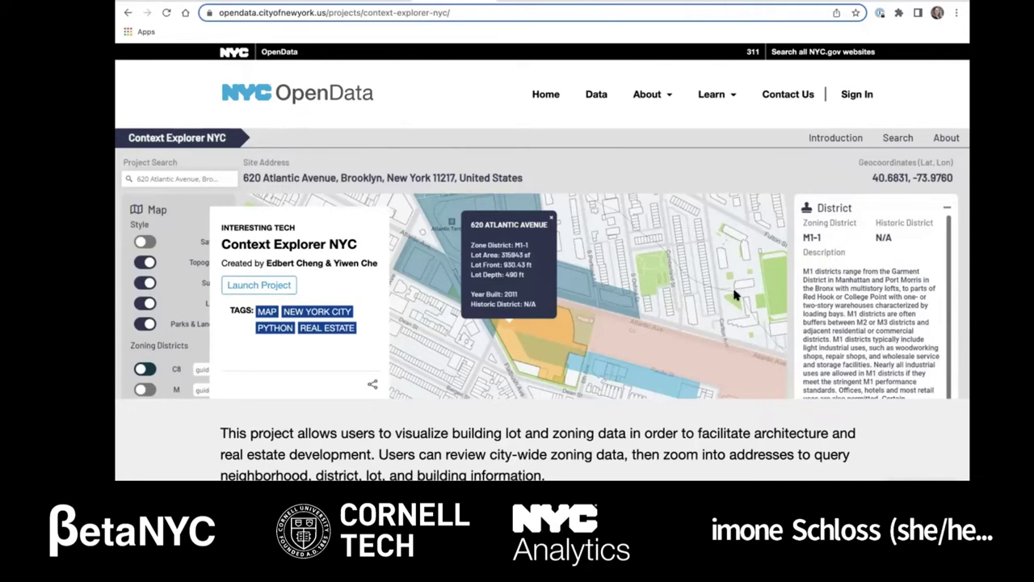
Go back in browser history to the NYC.gov Map Gallery of city mapping apps
key(alt+Left)
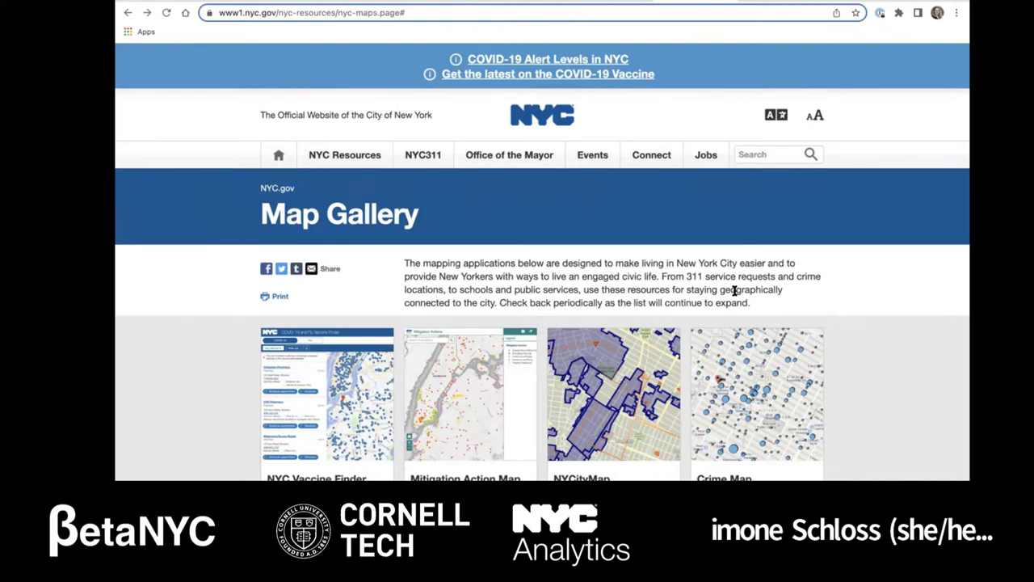
Launch the Discover NYC Landmarks map from the Map Gallery tiles
scroll(735, 291, down, 5)
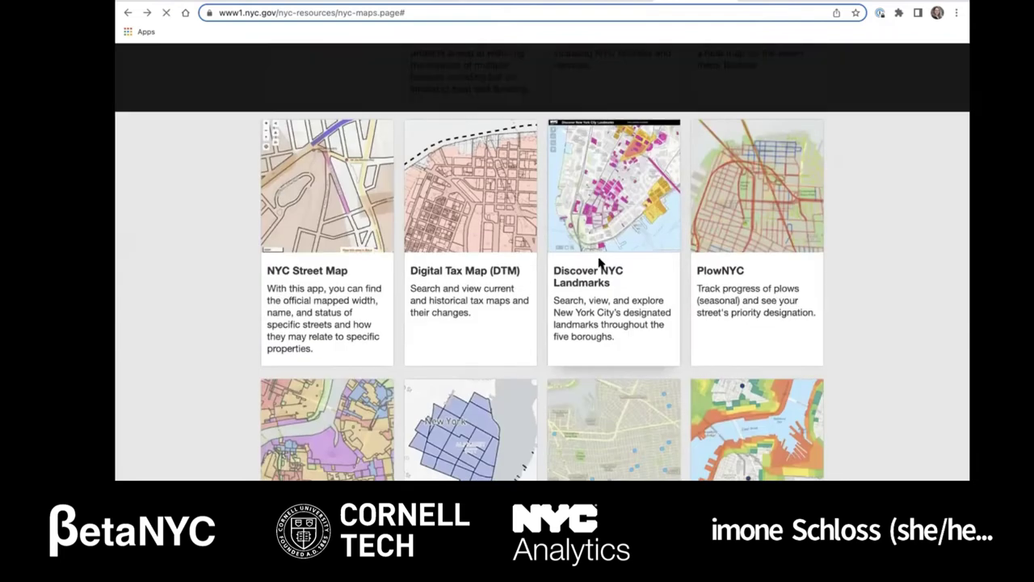
click(598, 261)
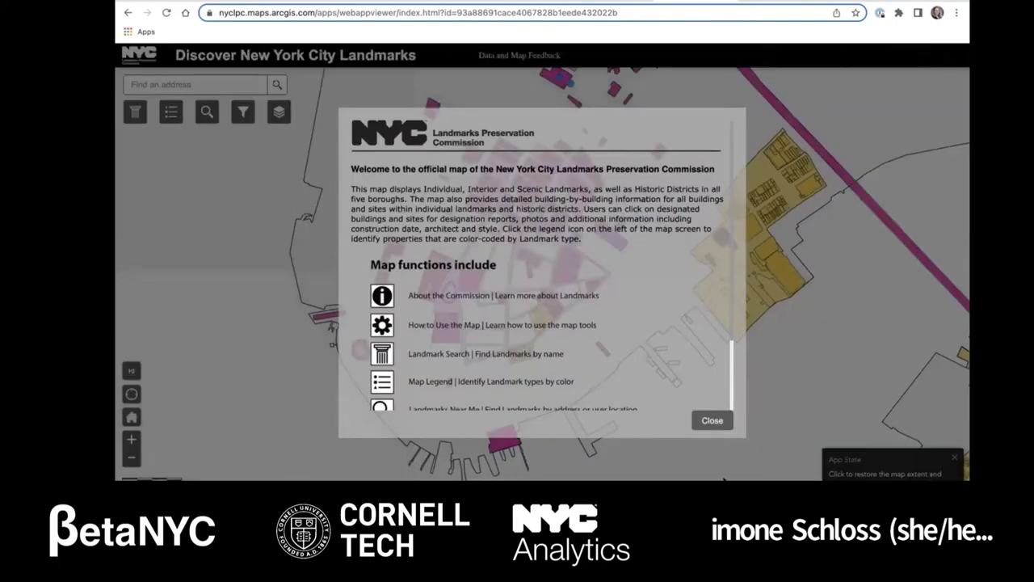
Dismiss the welcome message, inspect the Whitehall Ferry Terminal landmark, then go back toward ZoLa
click(711, 420)
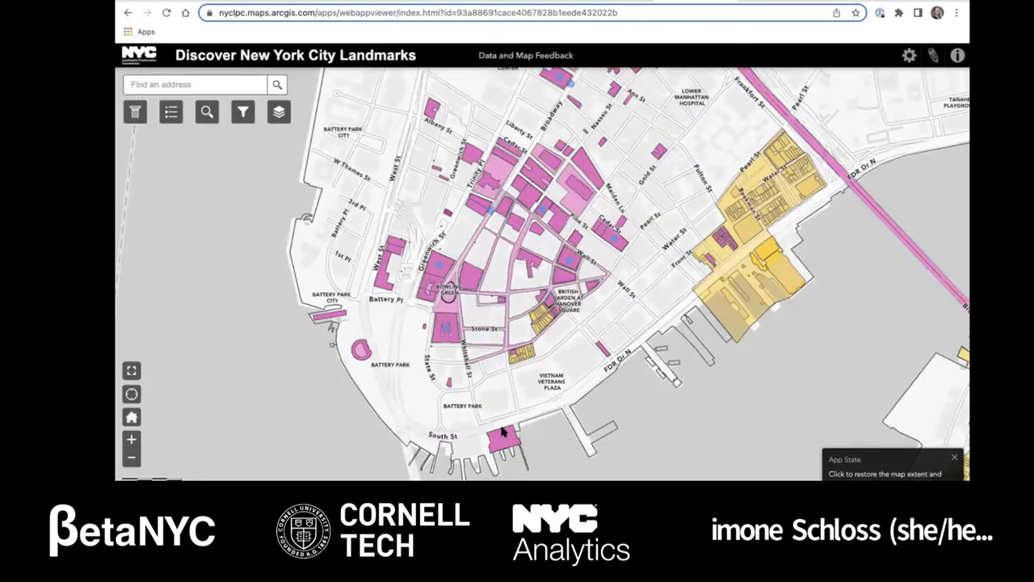
click(502, 432)
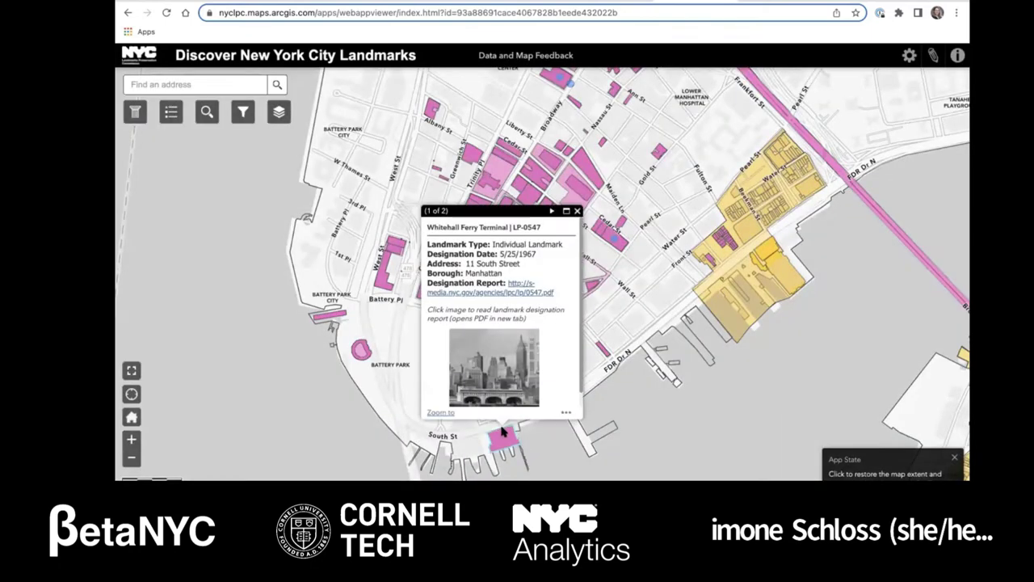
key(alt+Left)
key(alt+Left)
key(alt+Left)
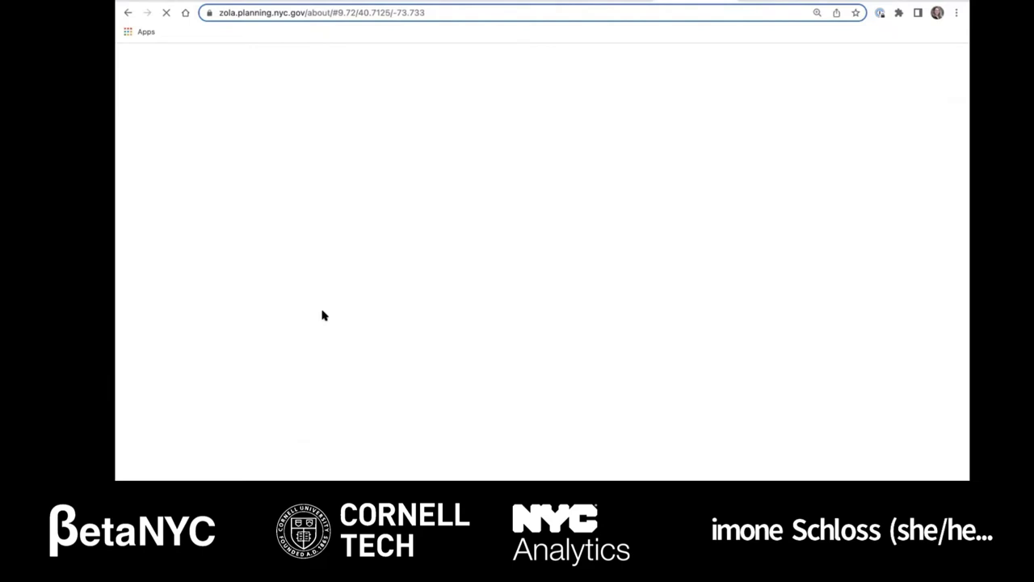
Return to the Map Gallery for the Population FactFinder map, then switch to slide 38
click(129, 14)
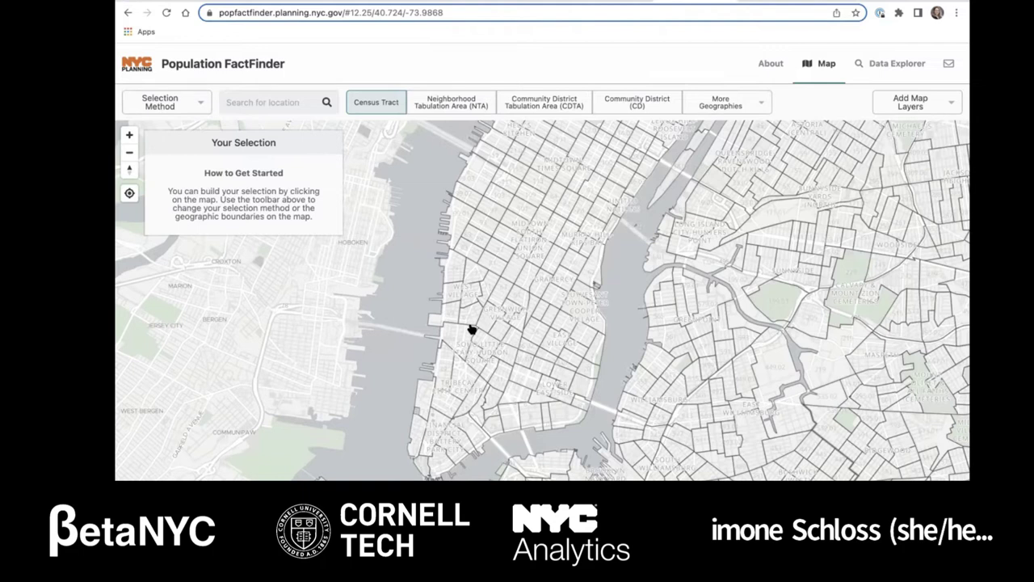
key(alt+Tab)
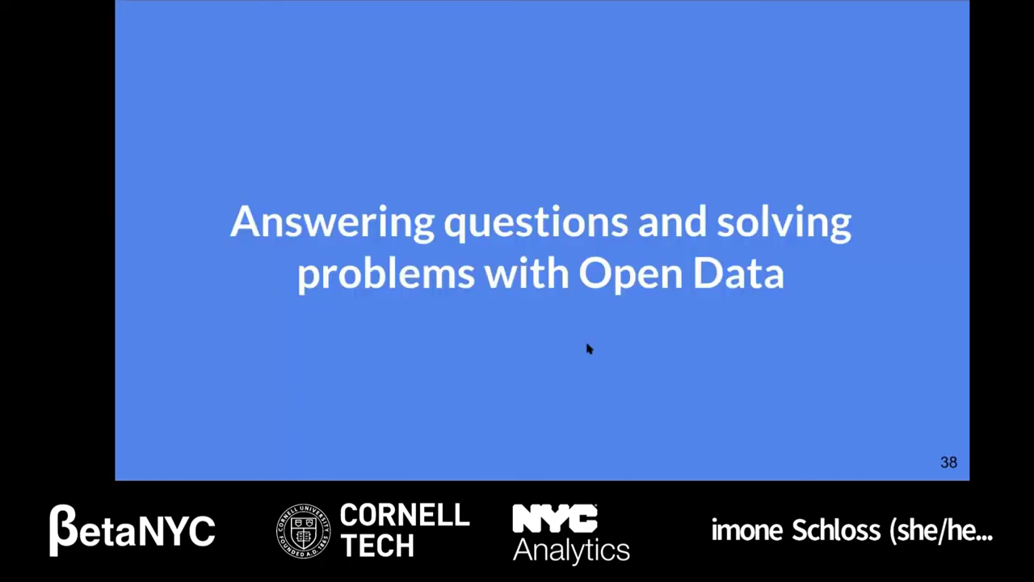